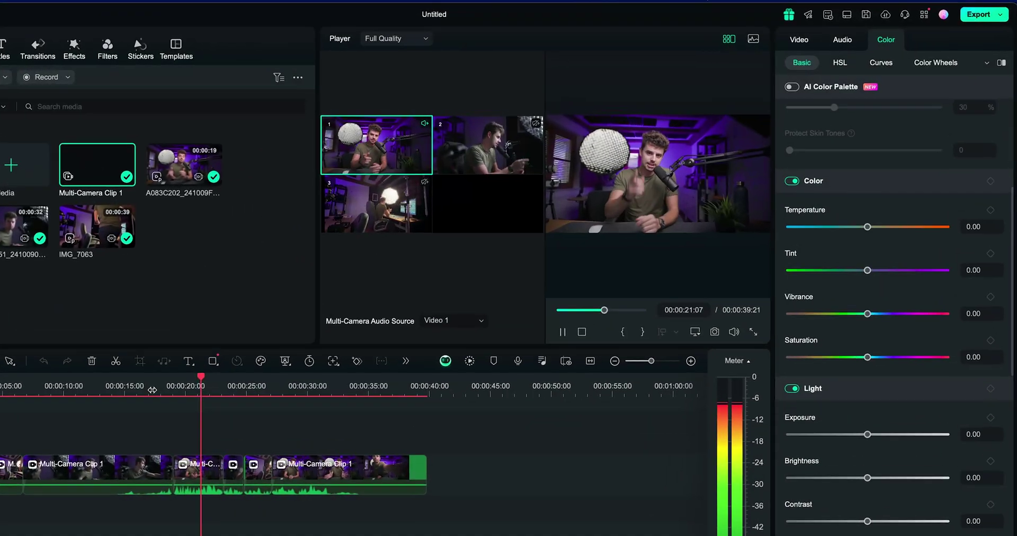
Play back the finished multi-camera edit as a preview
{"action": "key", "text": "2"}
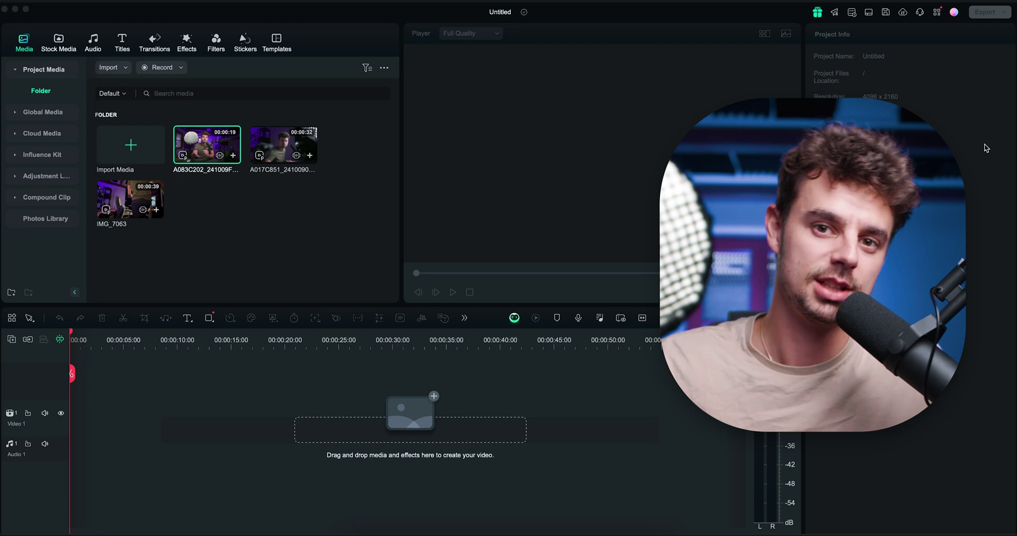
Preview the first two camera clips, skipping the second ahead to about 12 seconds
{"action": "left_click", "coordinate": [227, 146]}
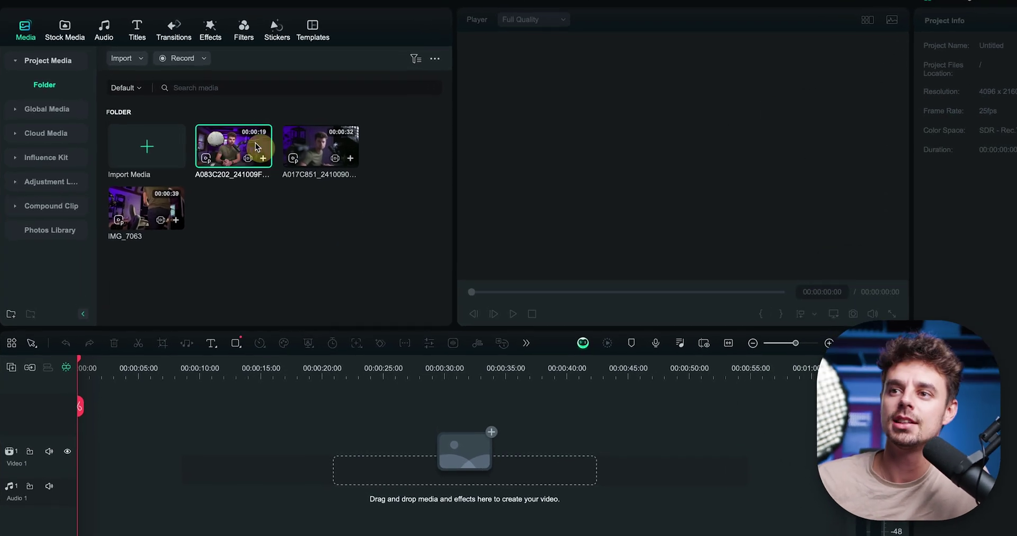
{"action": "double_click", "coordinate": [256, 148]}
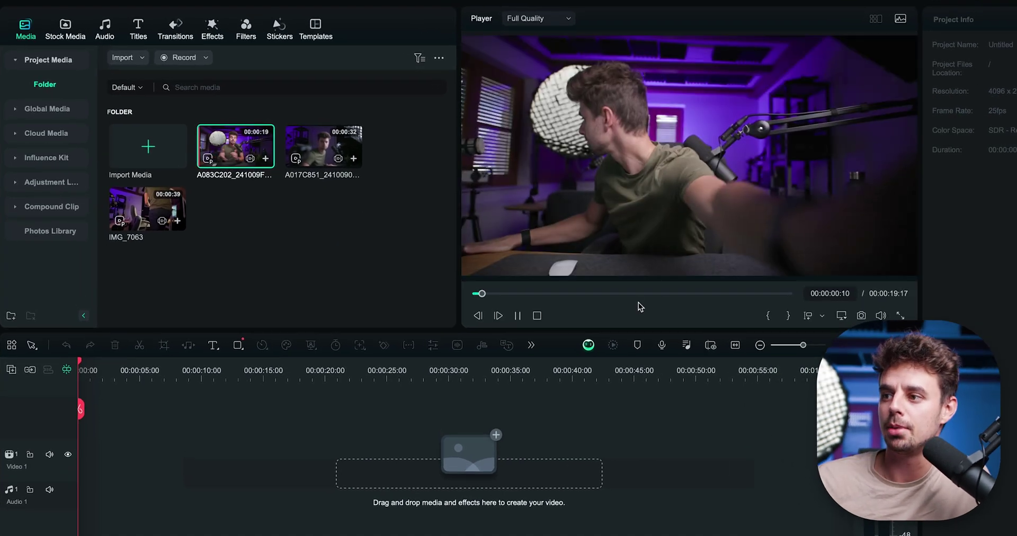
{"action": "key", "text": "space"}
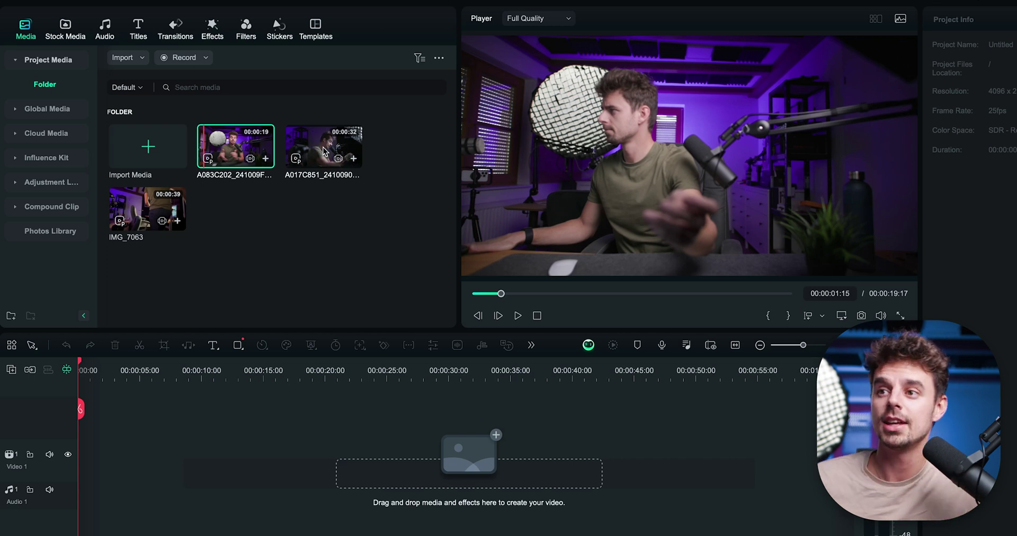
{"action": "left_click", "coordinate": [347, 155]}
{"action": "left_click", "coordinate": [518, 315]}
{"action": "left_click", "coordinate": [590, 294]}
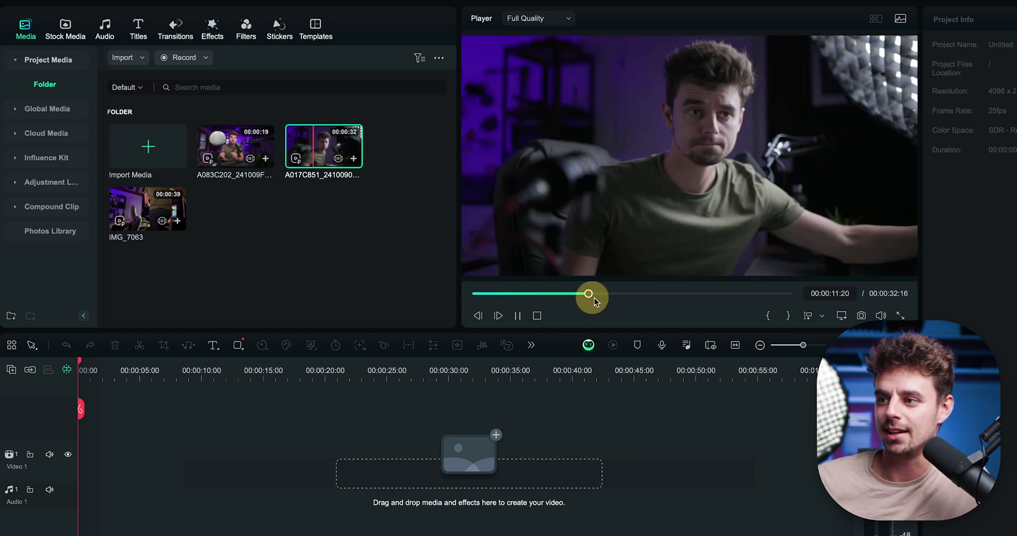
{"action": "key", "text": "space"}
Preview IMG_7063 around 21 seconds, then marquee-select all three clips
{"action": "left_click", "coordinate": [140, 220]}
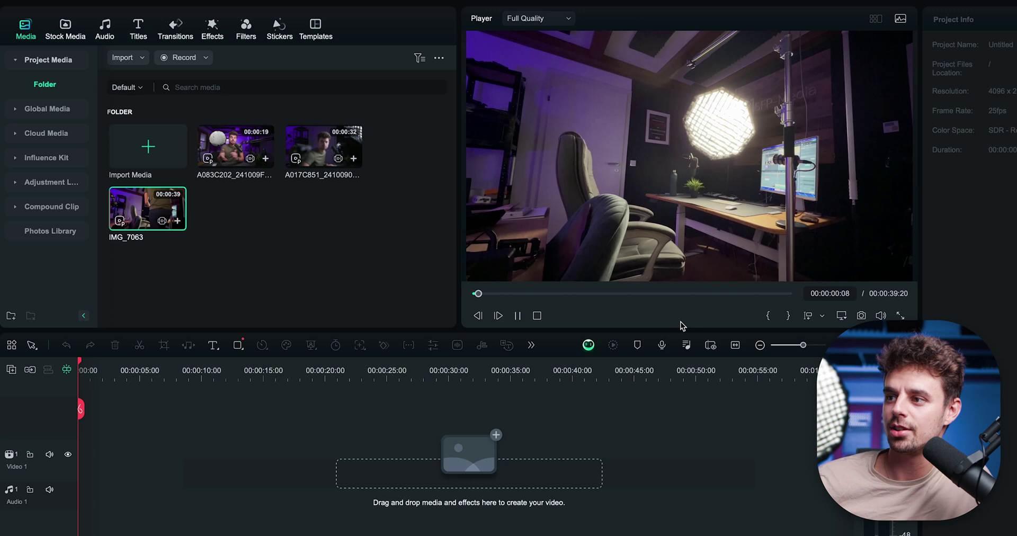
{"action": "left_click", "coordinate": [642, 294]}
{"action": "left_click", "coordinate": [519, 316]}
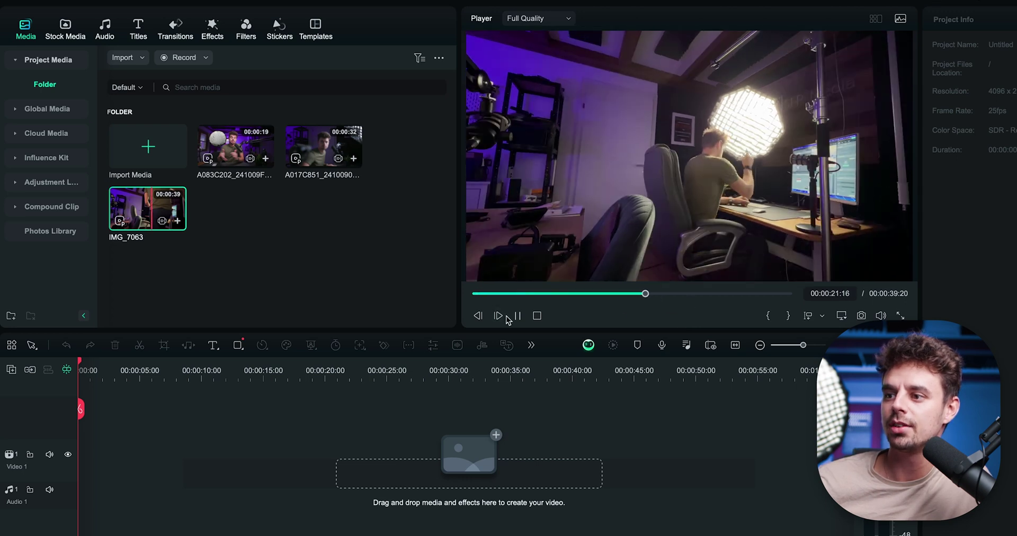
{"action": "left_click", "coordinate": [517, 316]}
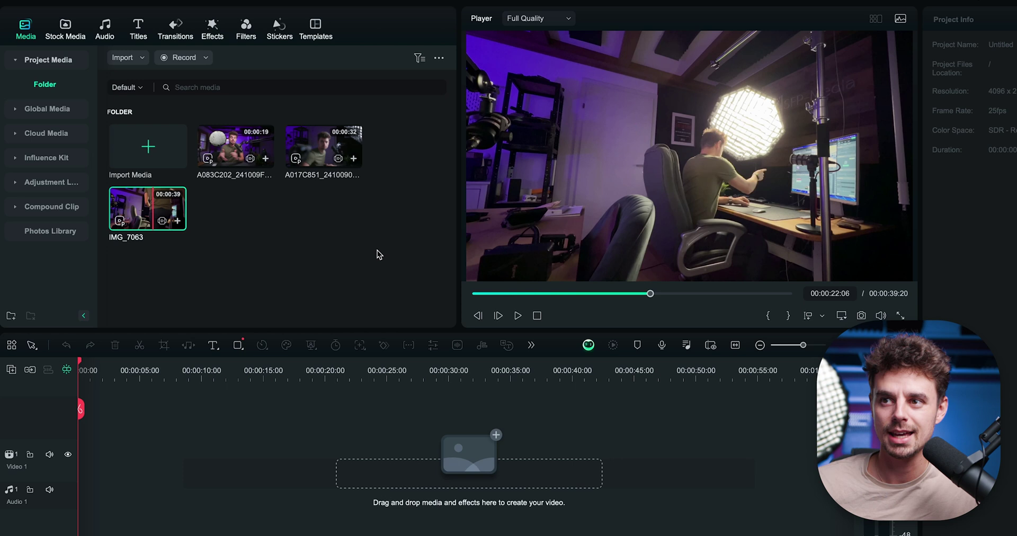
{"action": "left_click_drag", "start_coordinate": [398, 270], "coordinate": [171, 185]}
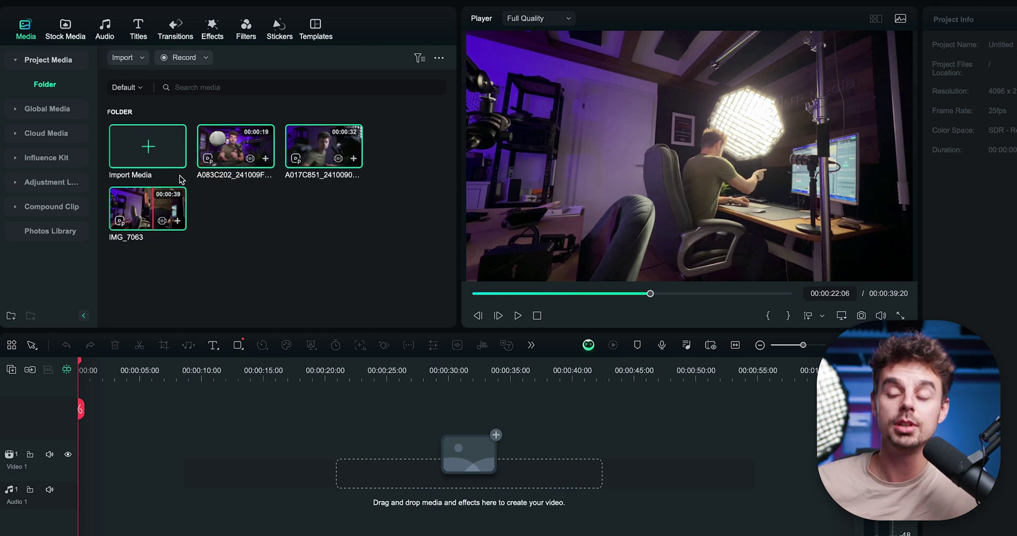
Create Multi-Camera Clip 1 from the three selected clips, synced by audio
{"action": "right_click", "coordinate": [230, 160]}
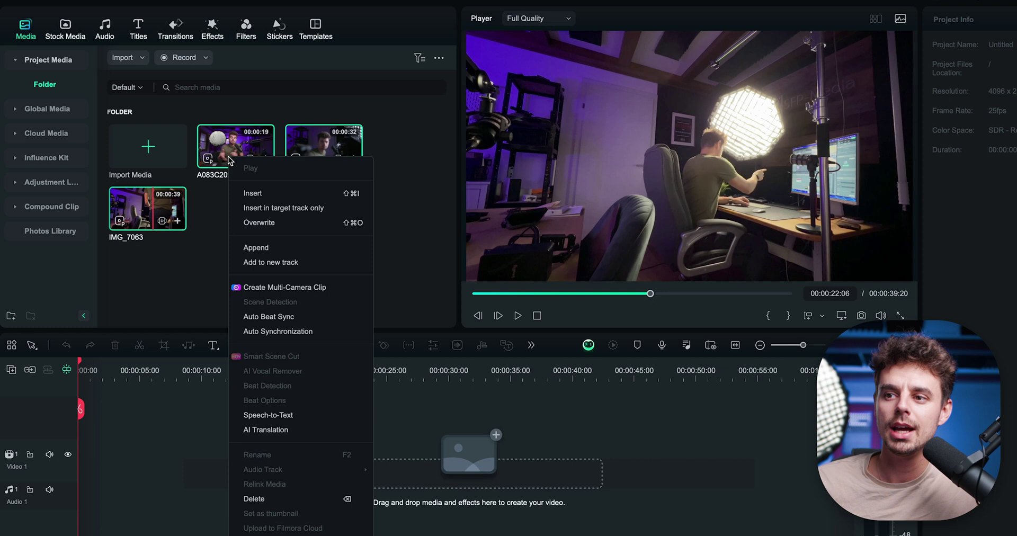
{"action": "left_click", "coordinate": [286, 288]}
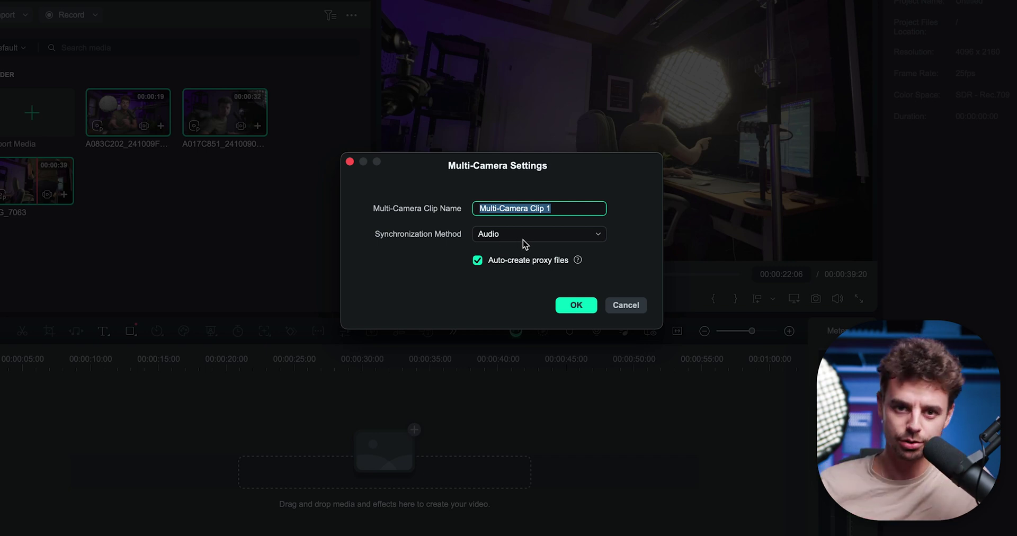
{"action": "left_click", "coordinate": [586, 305]}
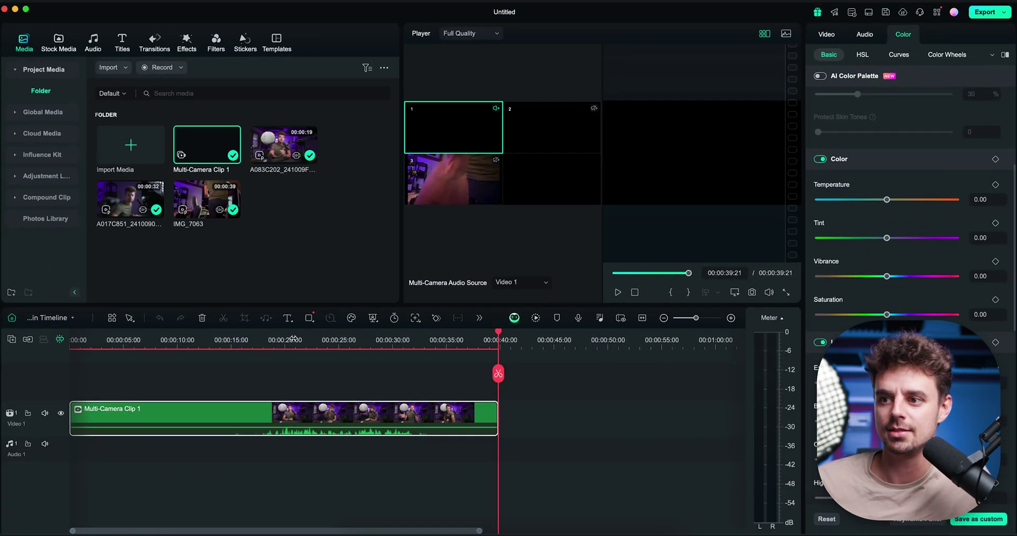
Play the multicam clip from the start, cutting to camera 3 and then camera 2
{"action": "left_click_drag", "start_coordinate": [271, 343], "coordinate": [112, 342]}
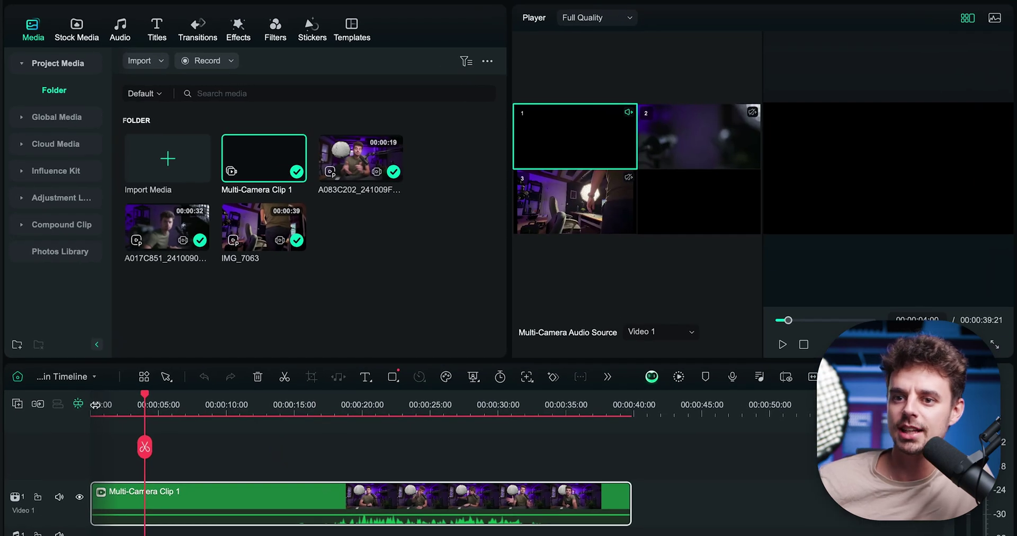
{"action": "left_click", "coordinate": [96, 405]}
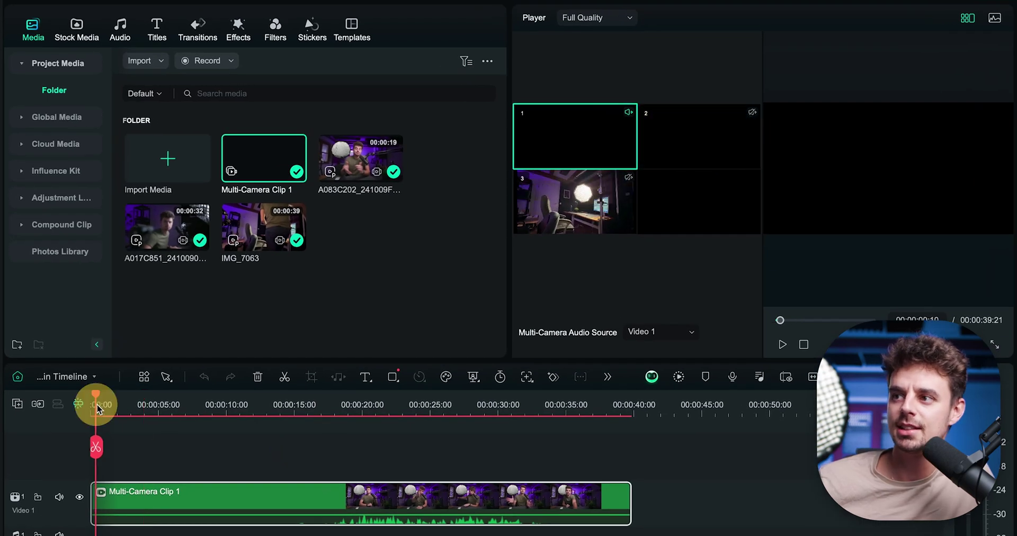
{"action": "key", "text": "space"}
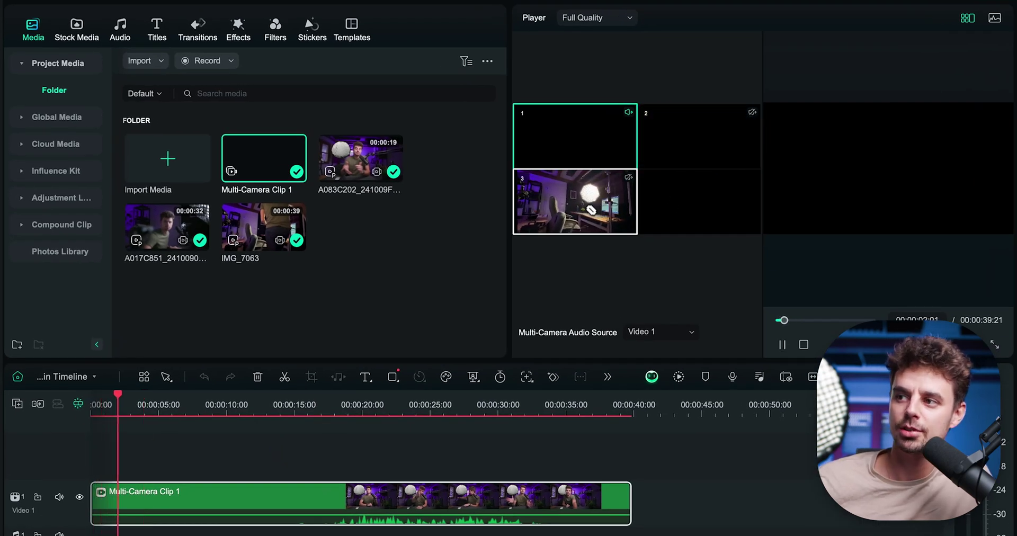
{"action": "left_click", "coordinate": [587, 212]}
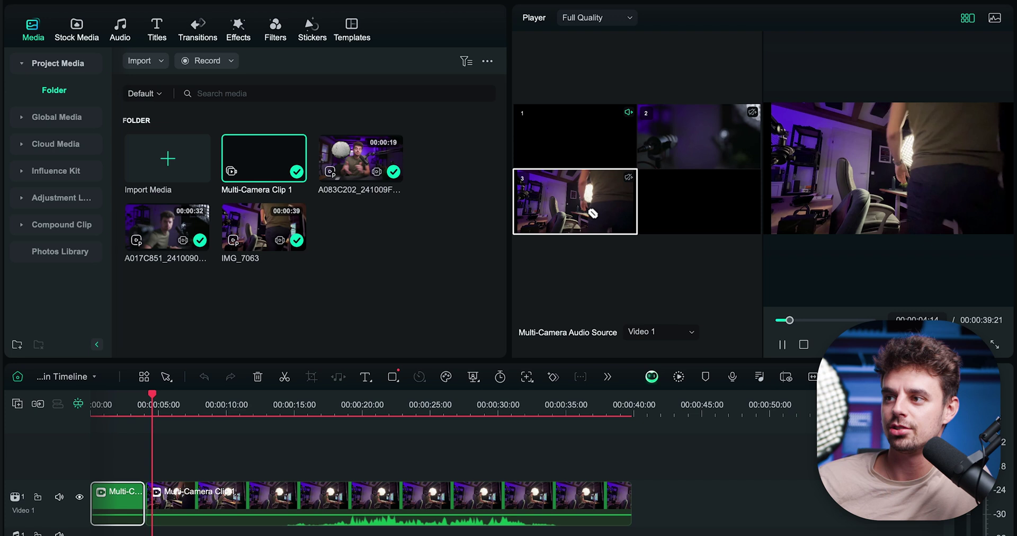
{"action": "left_click", "coordinate": [659, 150]}
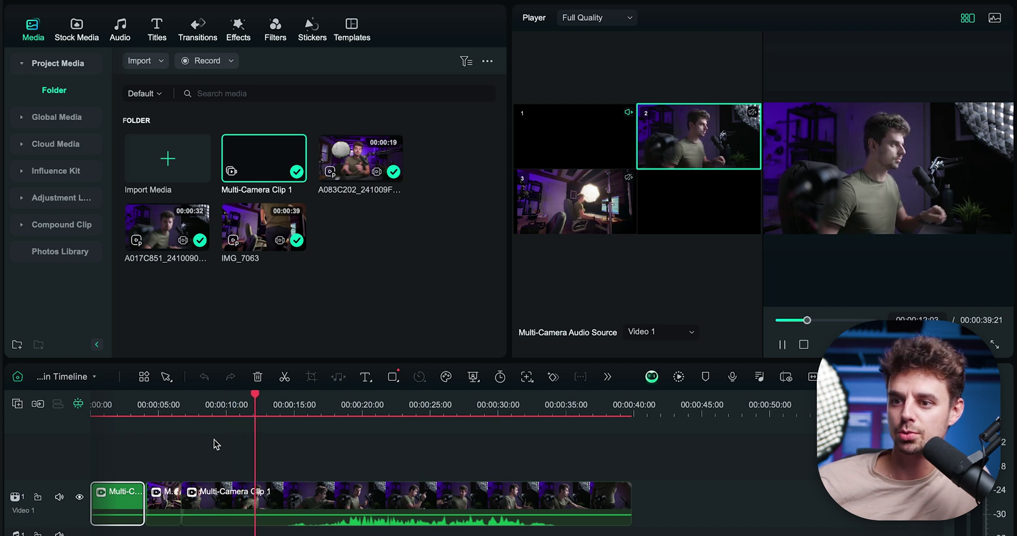
{"action": "left_click", "coordinate": [335, 411]}
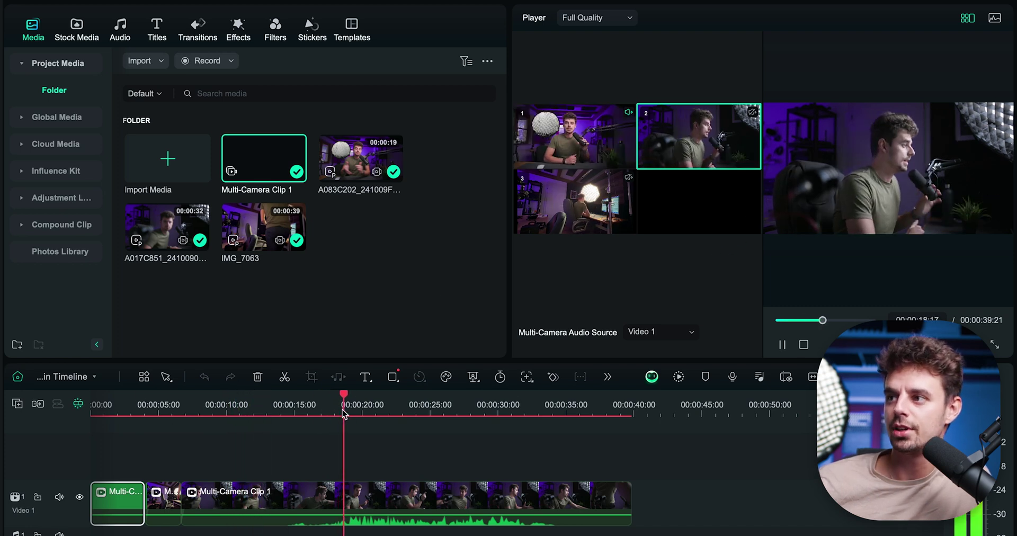
{"action": "key", "text": "space"}
Cut to camera 1 at about 19 s, then cameras 2, 3 and 1 around 22, 25, 27 s
{"action": "left_click", "coordinate": [576, 143]}
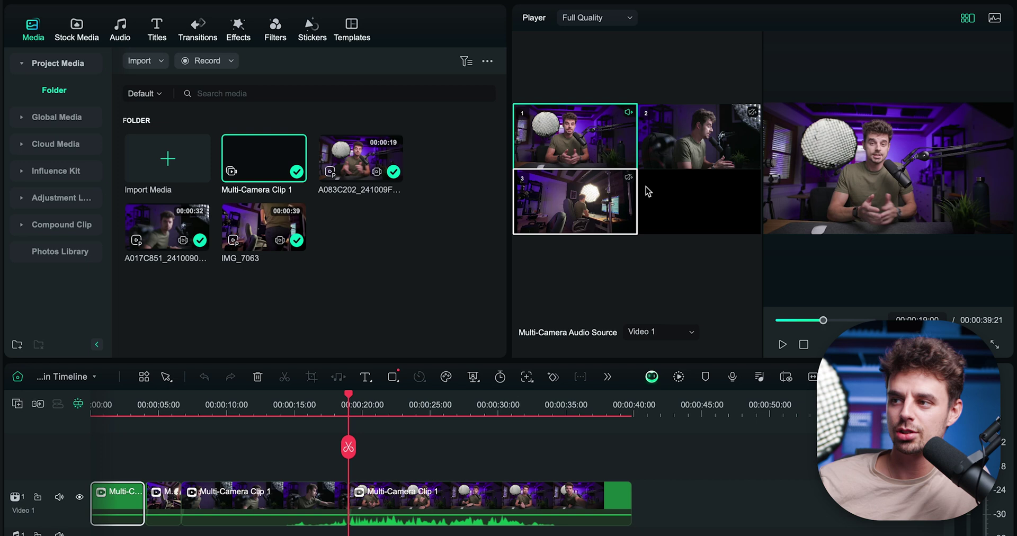
{"action": "key", "text": "space"}
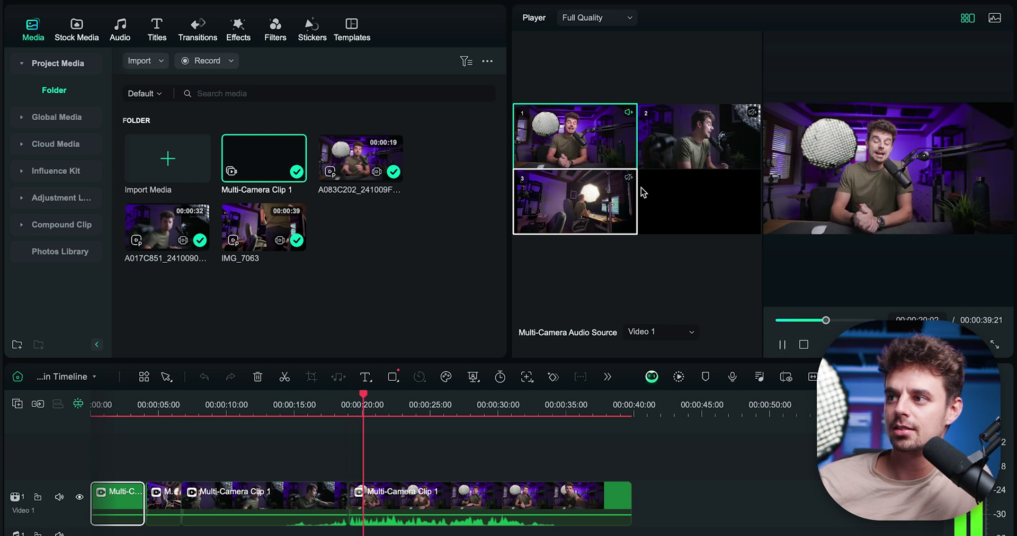
{"action": "left_click", "coordinate": [699, 137]}
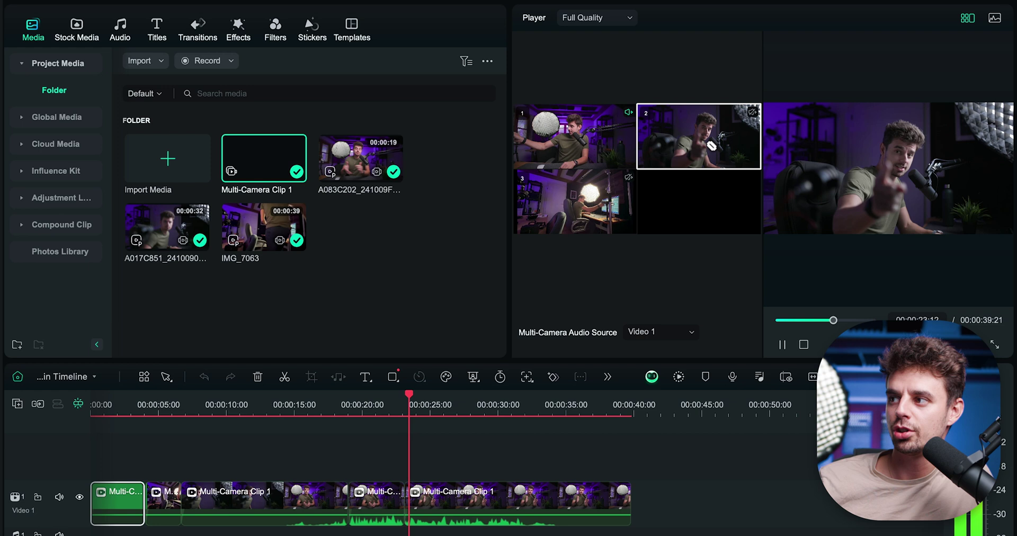
{"action": "left_click", "coordinate": [589, 198]}
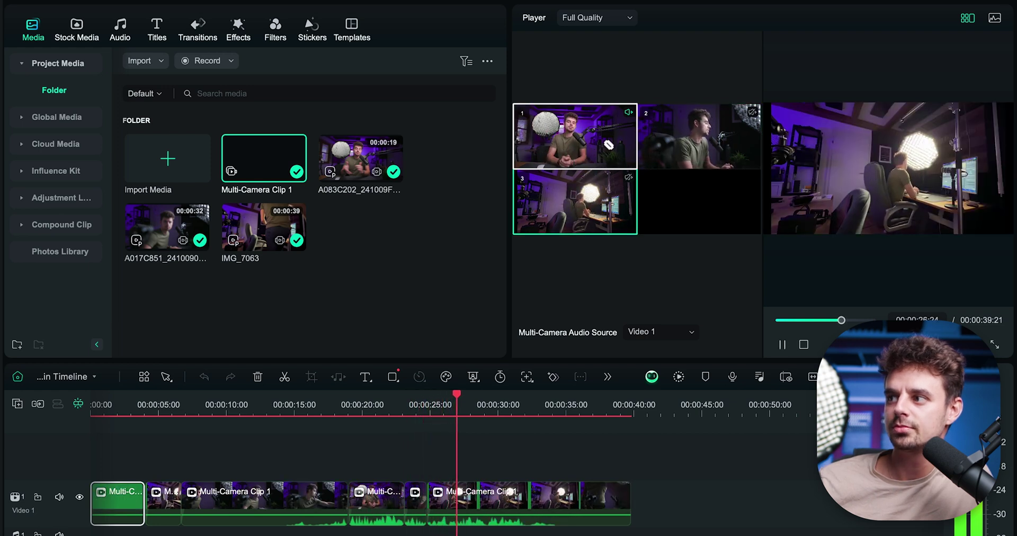
{"action": "left_click", "coordinate": [554, 151]}
{"action": "key", "text": "space"}
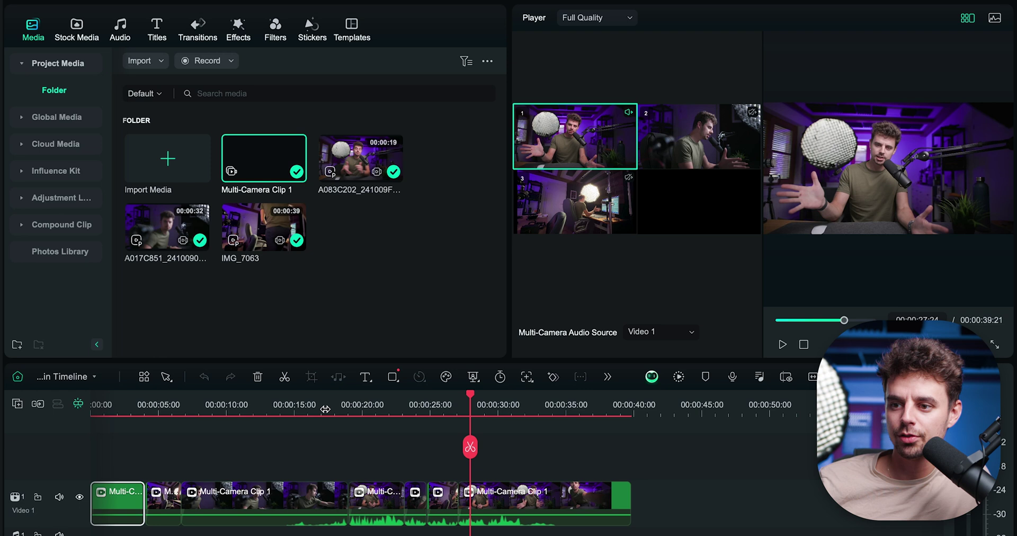
From about 17 seconds, cut to camera 2, then camera 3's wide desk shot
{"action": "left_click", "coordinate": [326, 409]}
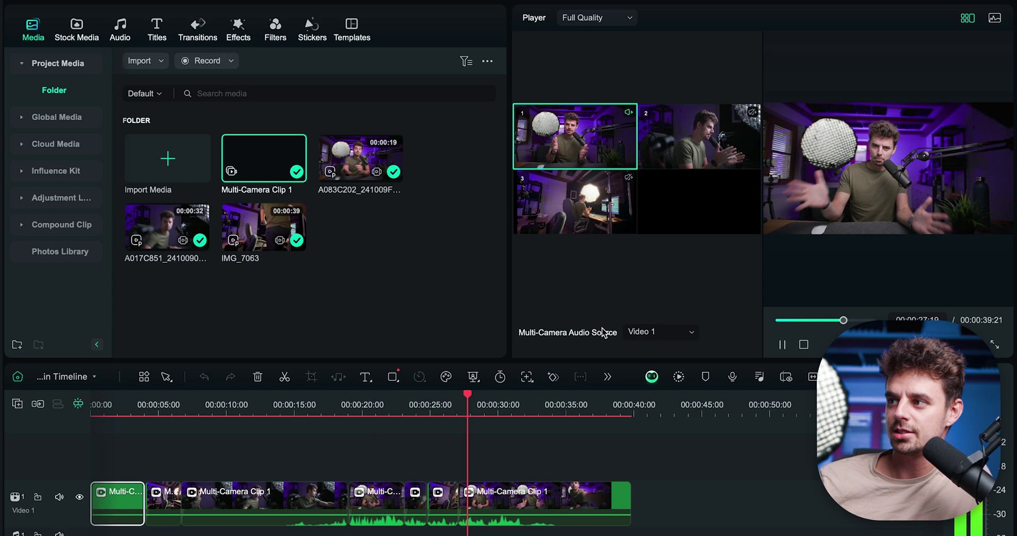
{"action": "left_click", "coordinate": [693, 139]}
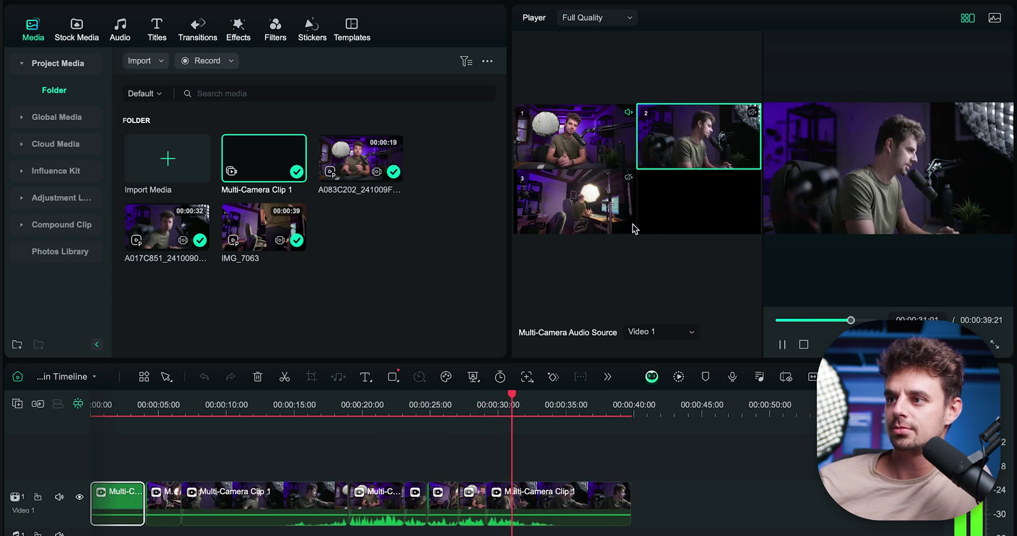
{"action": "left_click", "coordinate": [594, 210]}
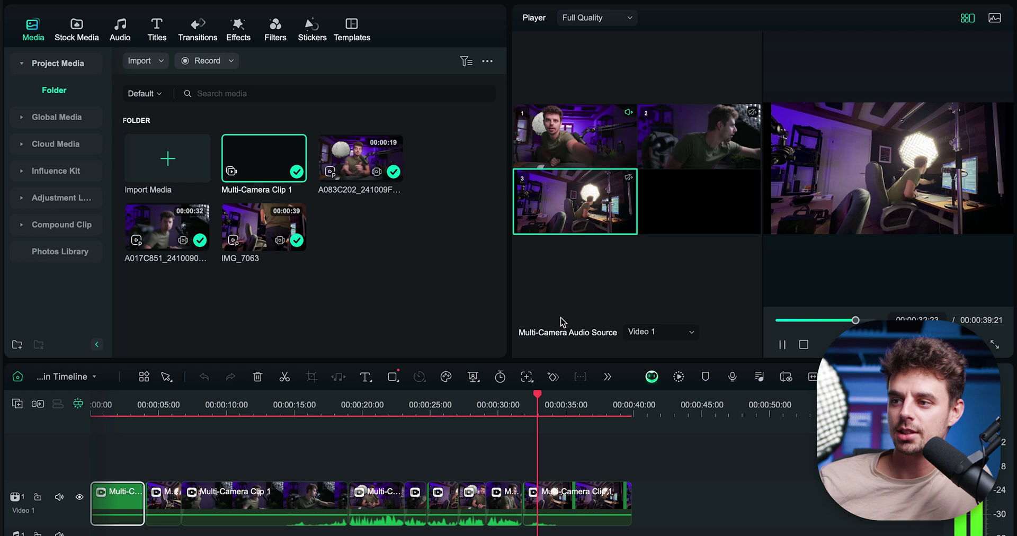
{"action": "key", "text": "space"}
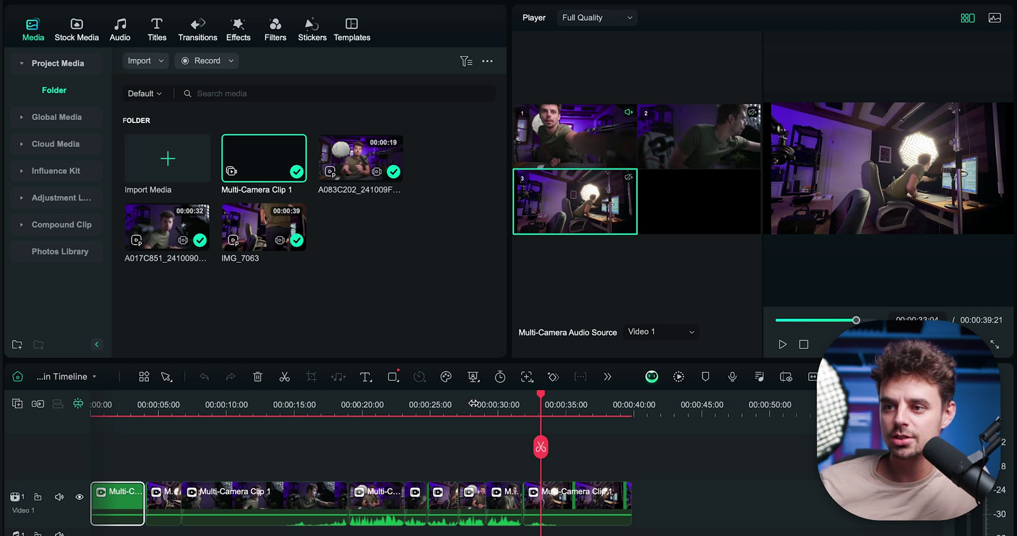
From about 10 seconds, cut to camera 3, then camera 2, then camera 1
{"action": "left_click", "coordinate": [351, 404]}
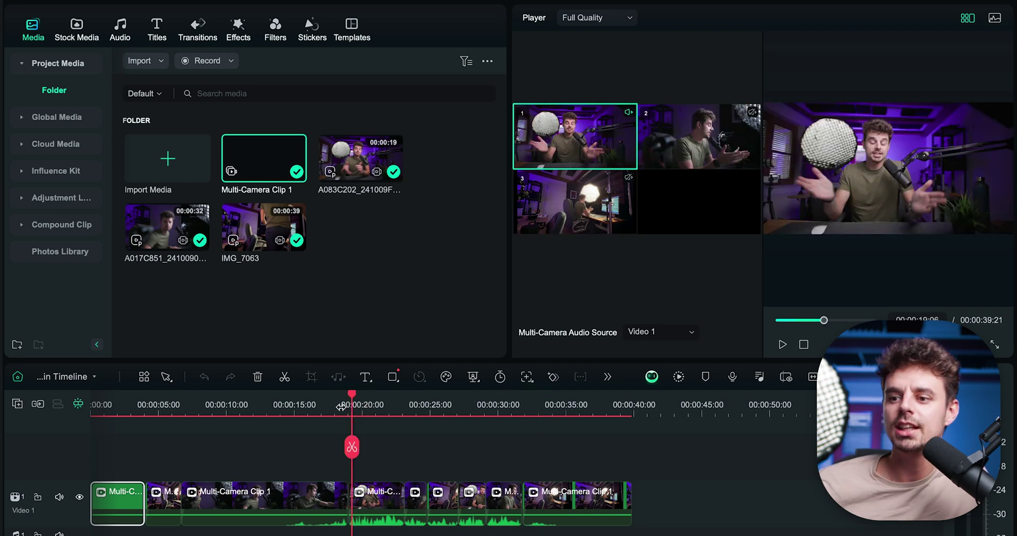
{"action": "left_click_drag", "start_coordinate": [261, 405], "coordinate": [228, 413]}
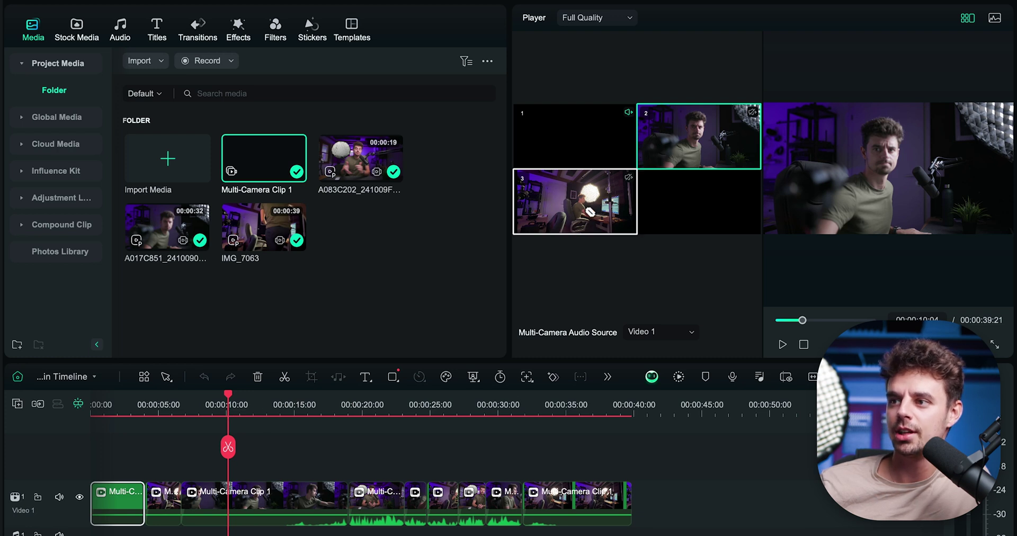
{"action": "left_click", "coordinate": [597, 211]}
{"action": "key", "text": "space"}
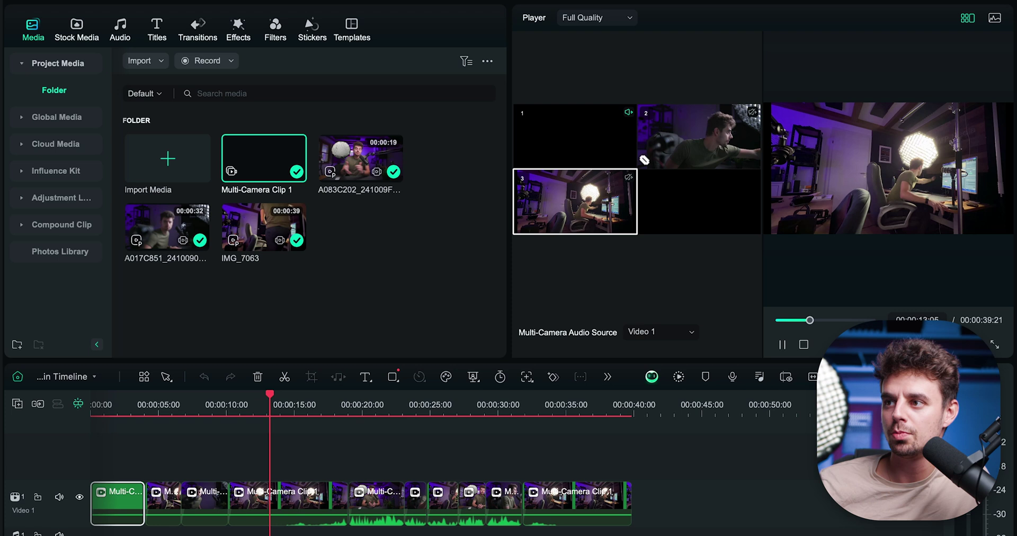
{"action": "left_click", "coordinate": [688, 148]}
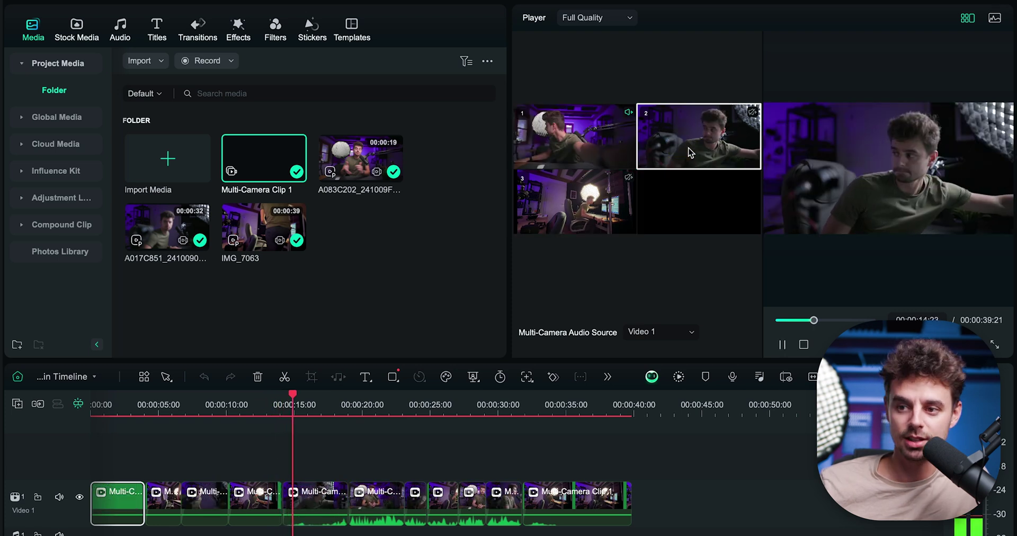
{"action": "left_click", "coordinate": [598, 142]}
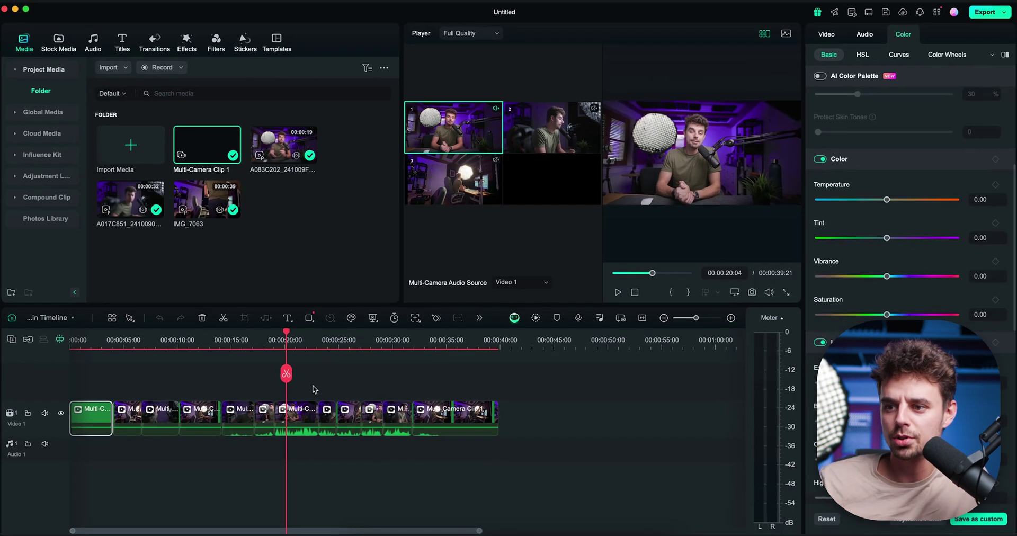
Open Multi-Camera Clip 1 and select the IMG_7063 clip on Video 3
{"action": "left_click", "coordinate": [302, 411]}
{"action": "double_click", "coordinate": [301, 411]}
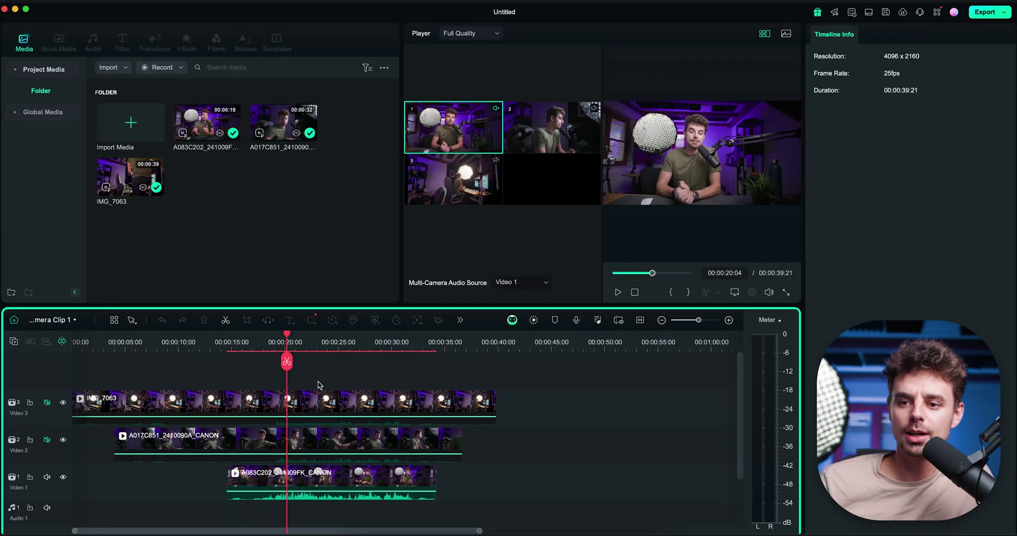
{"action": "left_click", "coordinate": [272, 344]}
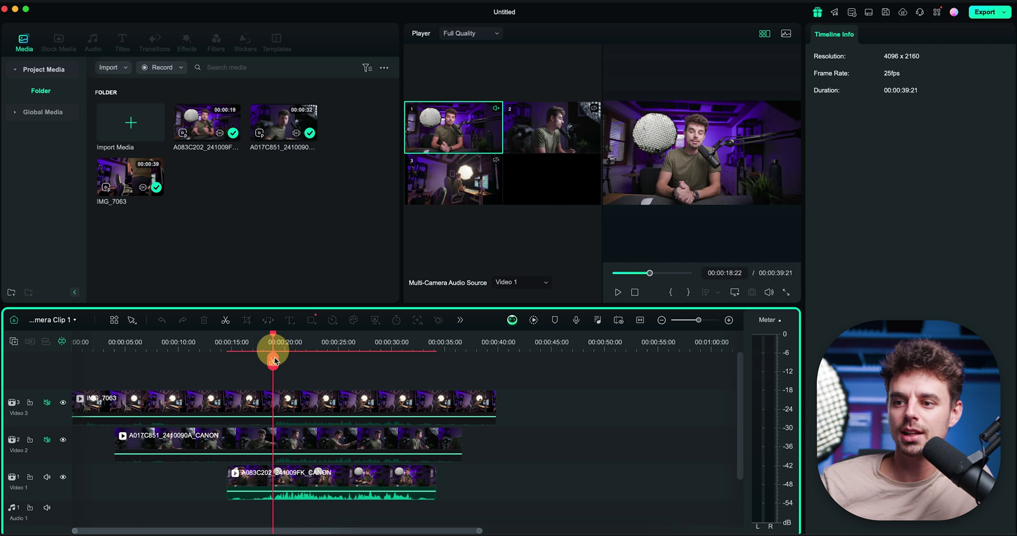
{"action": "left_click", "coordinate": [285, 402]}
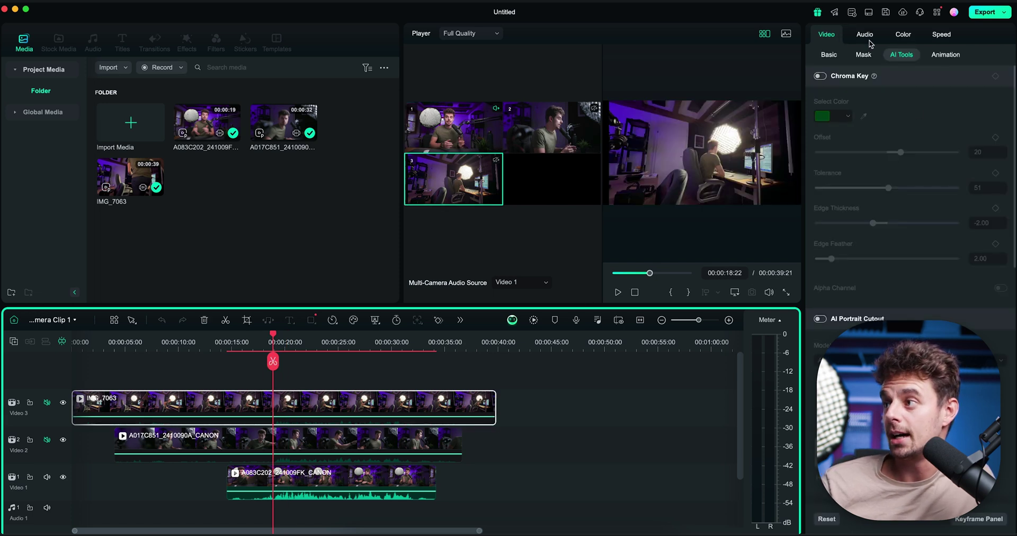
{"action": "left_click", "coordinate": [910, 36]}
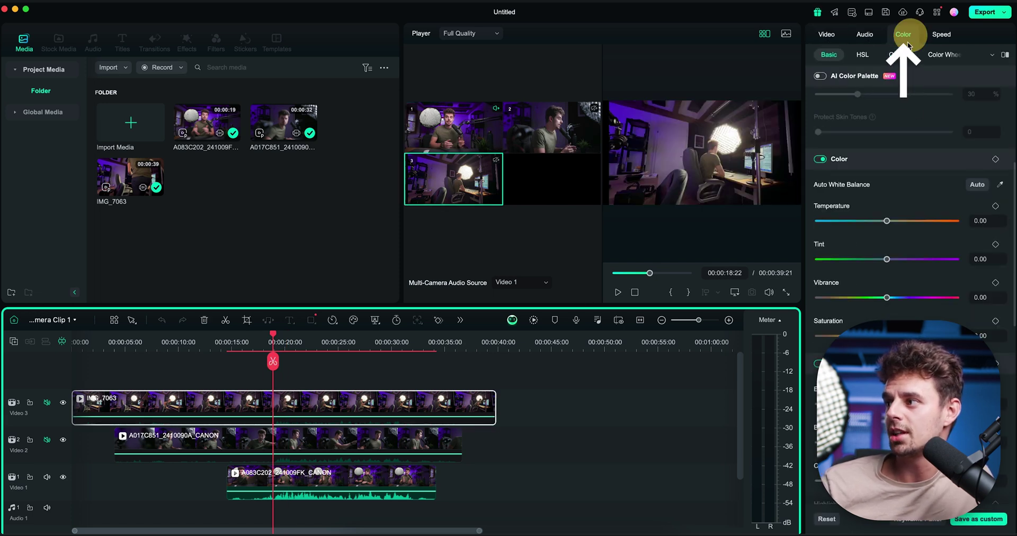
{"action": "left_click", "coordinate": [309, 394]}
Inspect the Video 2 and Video 1 source clips, then deselect everything
{"action": "left_click", "coordinate": [309, 446]}
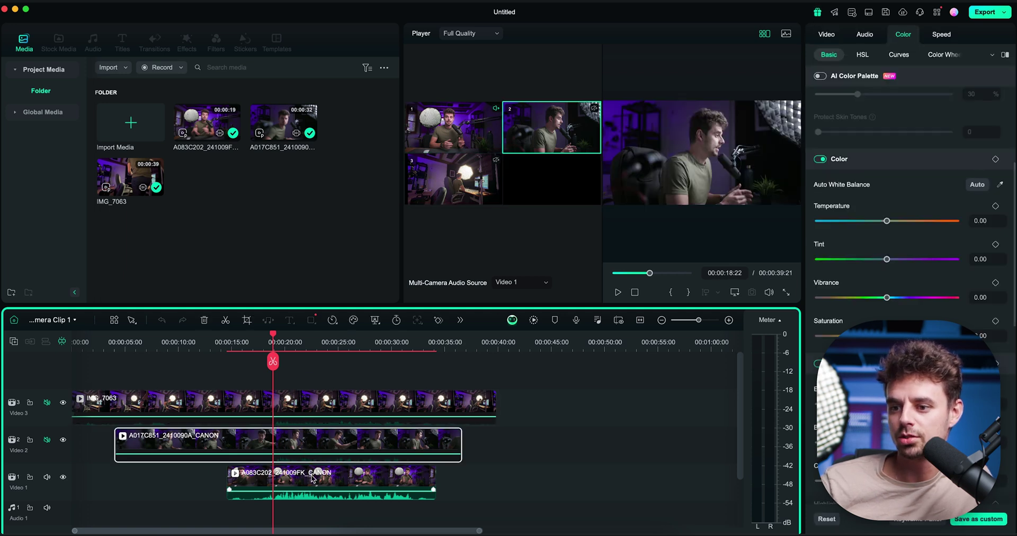
{"action": "left_click", "coordinate": [311, 479]}
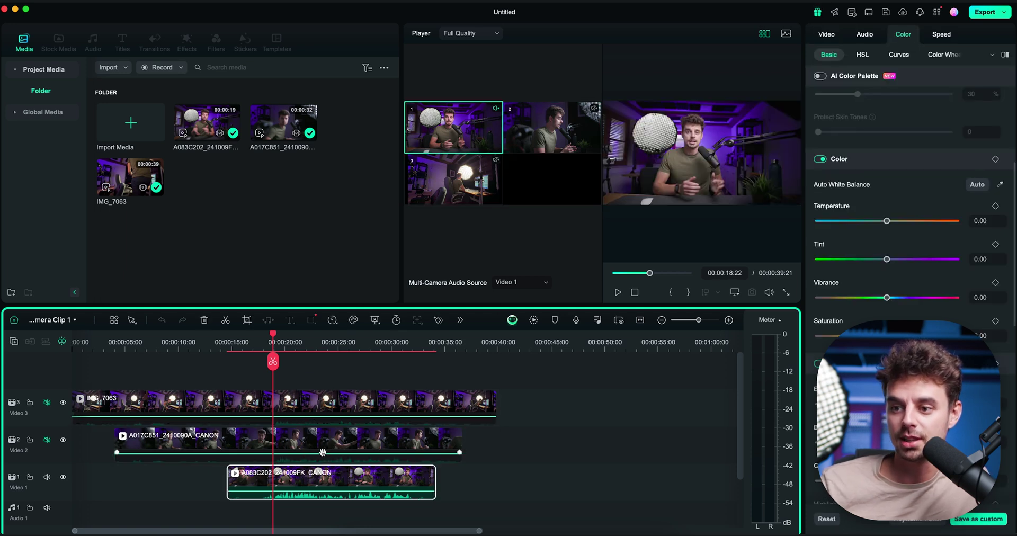
{"action": "left_click", "coordinate": [324, 457]}
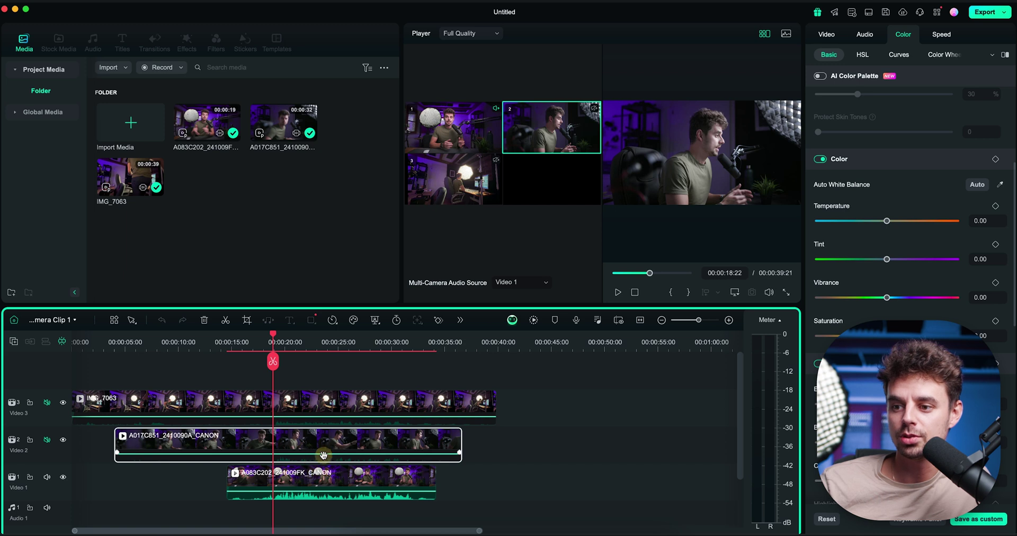
{"action": "left_click", "coordinate": [323, 490]}
{"action": "left_click", "coordinate": [351, 455]}
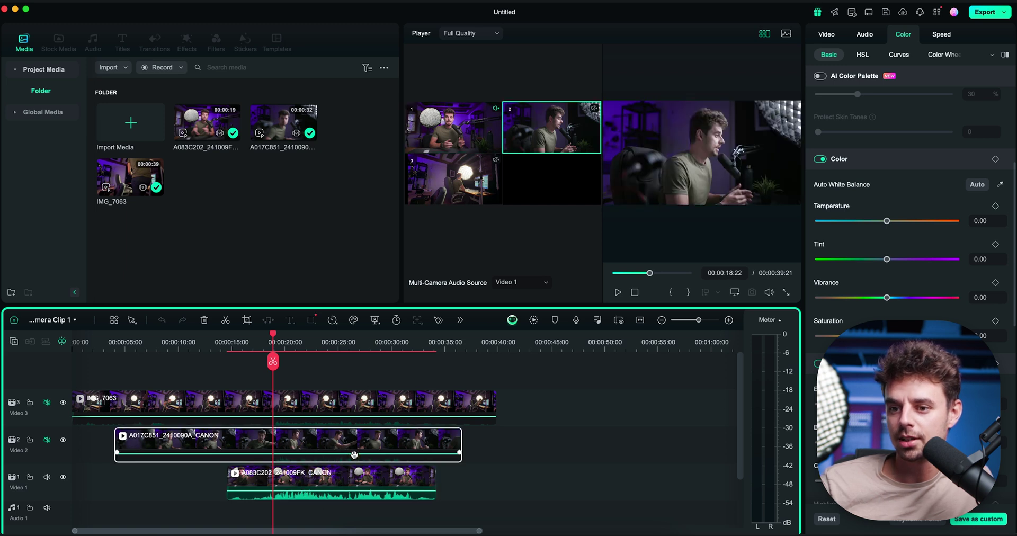
{"action": "right_click", "coordinate": [351, 455]}
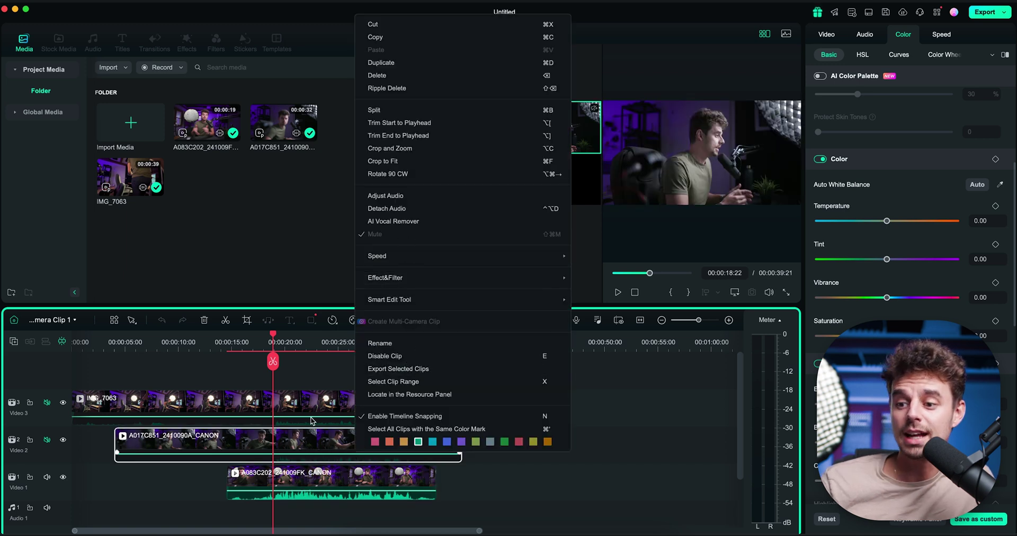
{"action": "left_click", "coordinate": [471, 506]}
{"action": "left_click", "coordinate": [462, 488]}
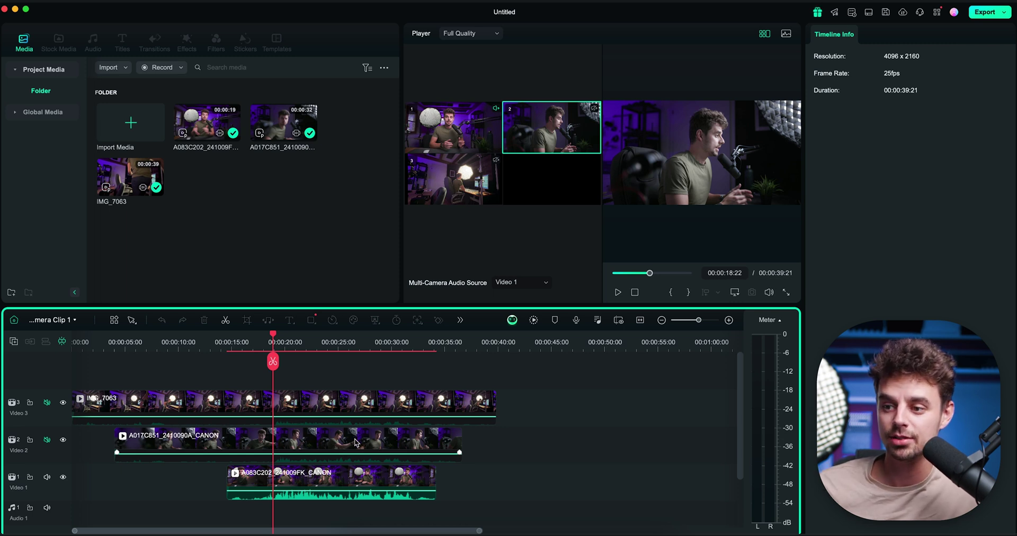
Select the Video 1 clip, browse LUT presets, and set Temperature 3 and Tint -12
{"action": "left_click", "coordinate": [350, 475]}
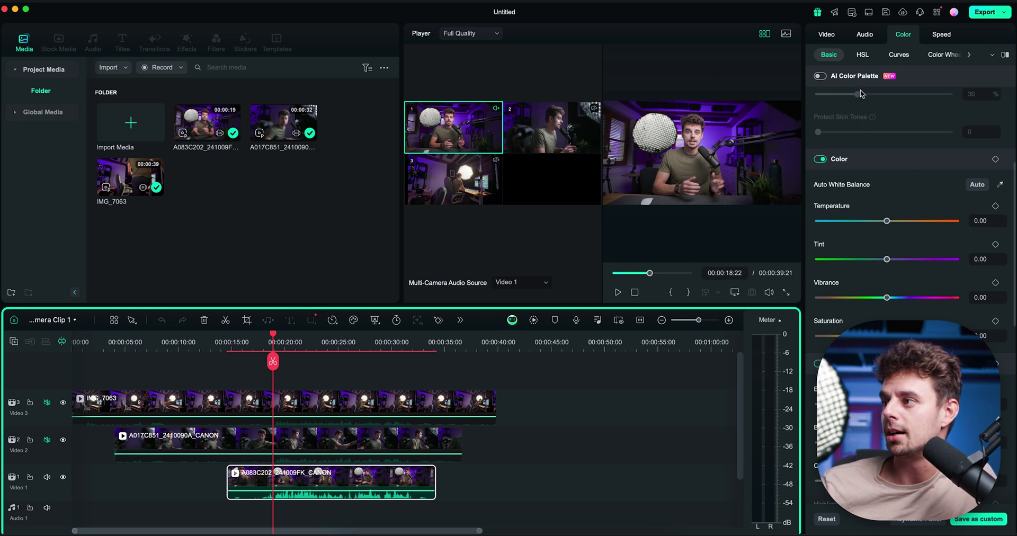
{"action": "scroll", "coordinate": [893, 167], "scroll_direction": "up", "scroll_amount": 5}
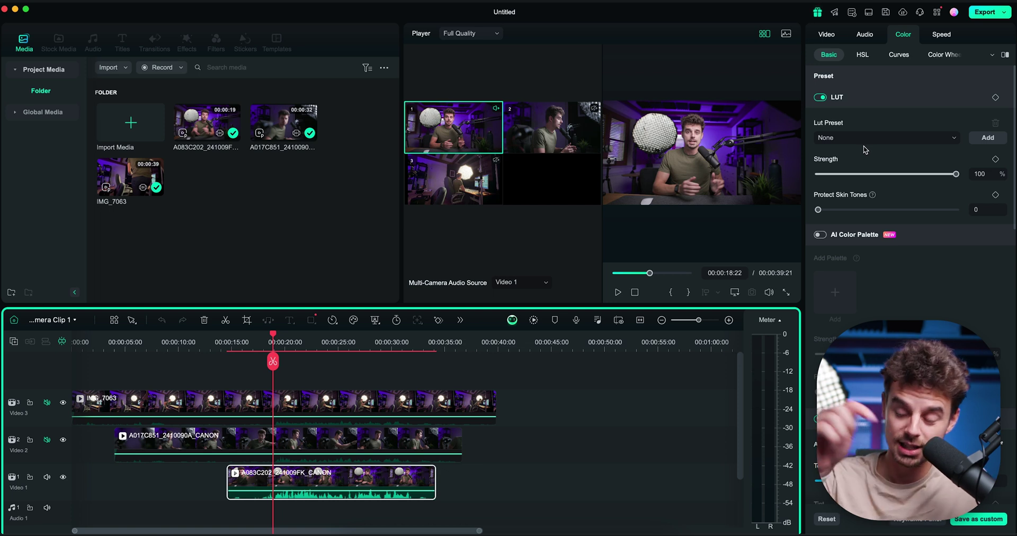
{"action": "left_click", "coordinate": [886, 138]}
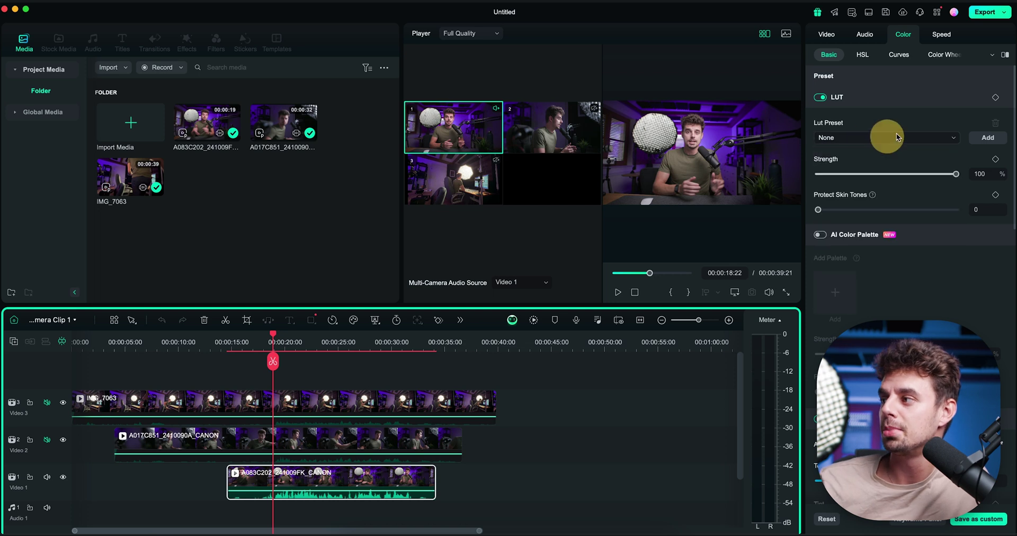
{"action": "scroll", "coordinate": [884, 164], "scroll_direction": "down", "scroll_amount": 5}
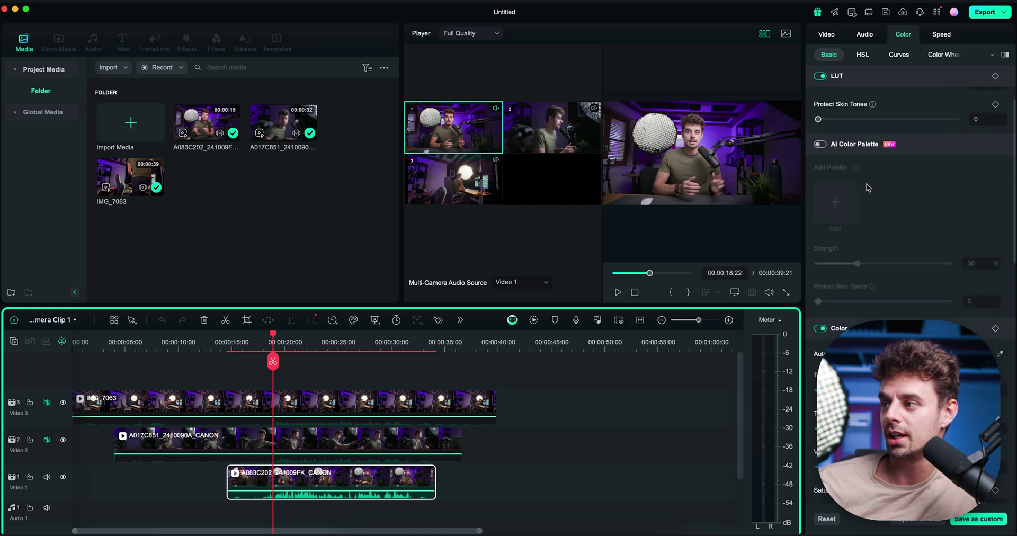
{"action": "scroll", "coordinate": [869, 187], "scroll_direction": "down", "scroll_amount": 2}
{"action": "mouse_move", "coordinate": [887, 259]}
{"action": "left_mouse_down"}
{"action": "mouse_move", "coordinate": [847, 256]}
{"action": "mouse_move", "coordinate": [901, 259]}
{"action": "mouse_move", "coordinate": [889, 259]}
{"action": "left_mouse_up"}
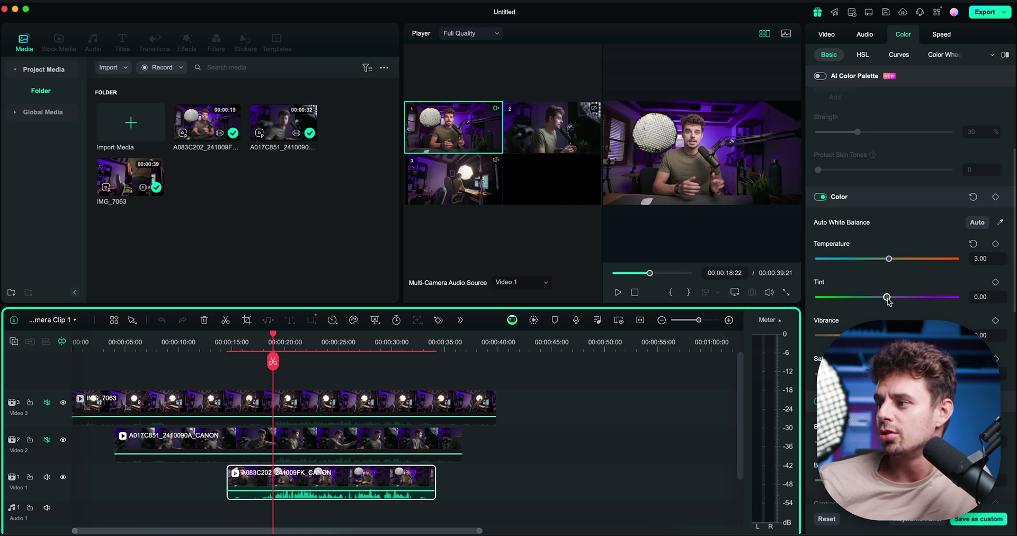
{"action": "left_click_drag", "start_coordinate": [886, 297], "coordinate": [878, 297]}
Under Light, raise Contrast to 39 and lower Highlight to -20
{"action": "scroll", "coordinate": [903, 347], "scroll_direction": "down", "scroll_amount": 5}
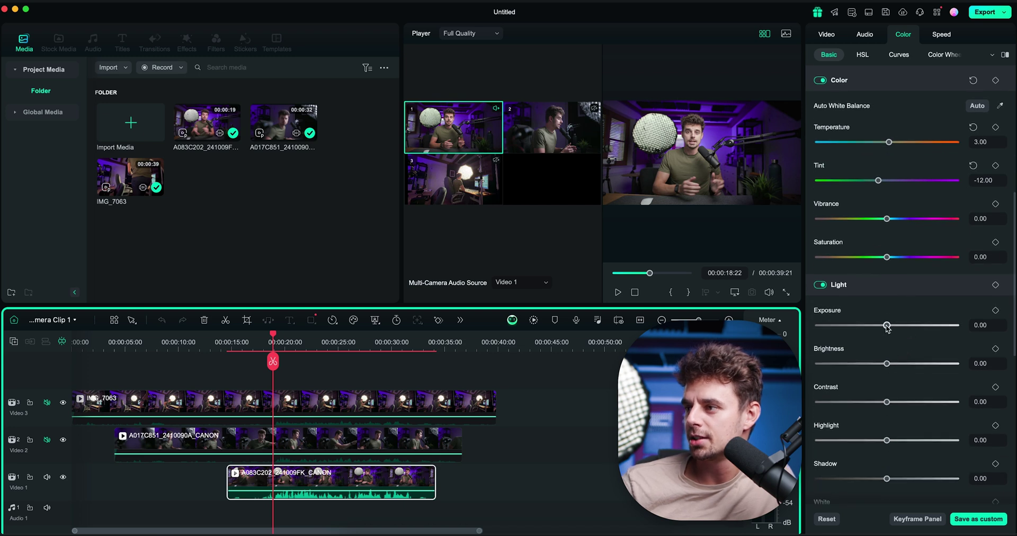
{"action": "left_click", "coordinate": [910, 398]}
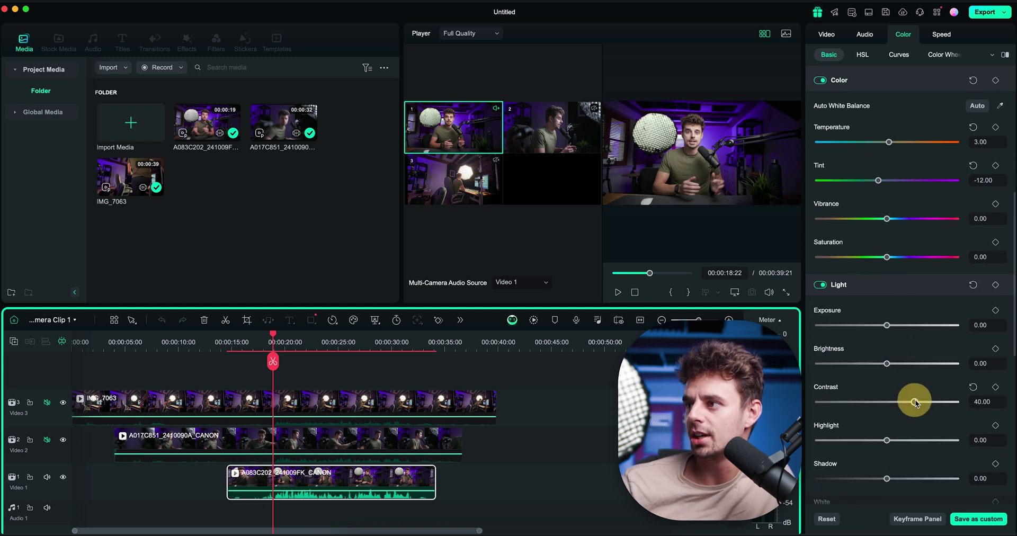
{"action": "left_click", "coordinate": [911, 401]}
{"action": "left_click_drag", "start_coordinate": [910, 401], "coordinate": [914, 401]}
{"action": "left_click_drag", "start_coordinate": [887, 441], "coordinate": [874, 443]}
{"action": "scroll", "coordinate": [837, 371], "scroll_direction": "down", "scroll_amount": 5}
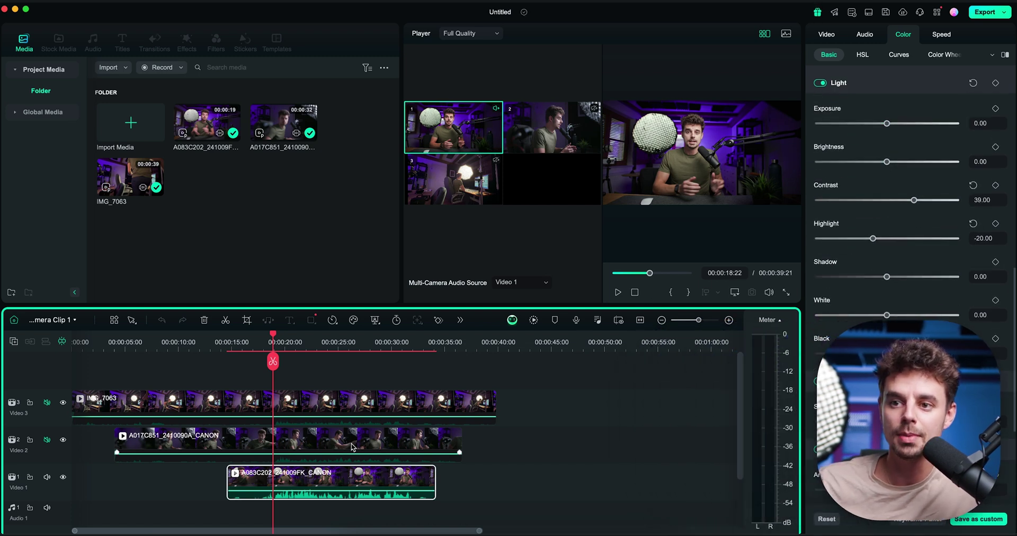
{"action": "left_click", "coordinate": [321, 445]}
{"action": "left_click", "coordinate": [328, 409]}
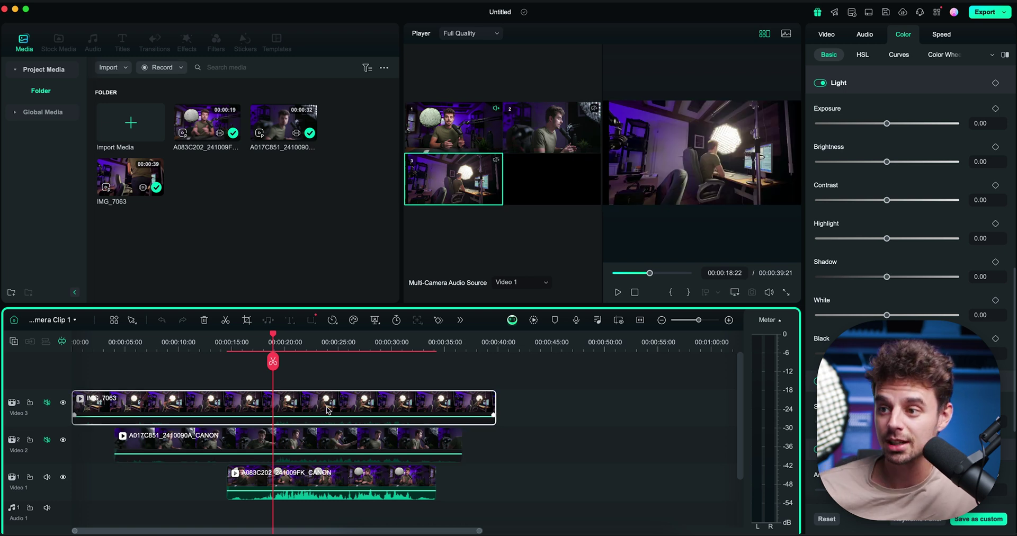
{"action": "left_click", "coordinate": [178, 342]}
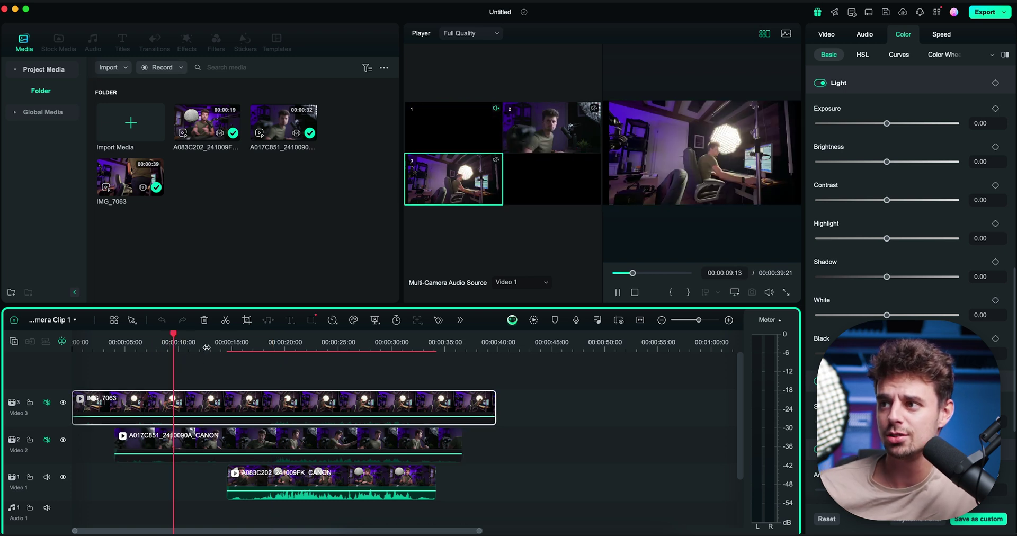
{"action": "key", "text": "space"}
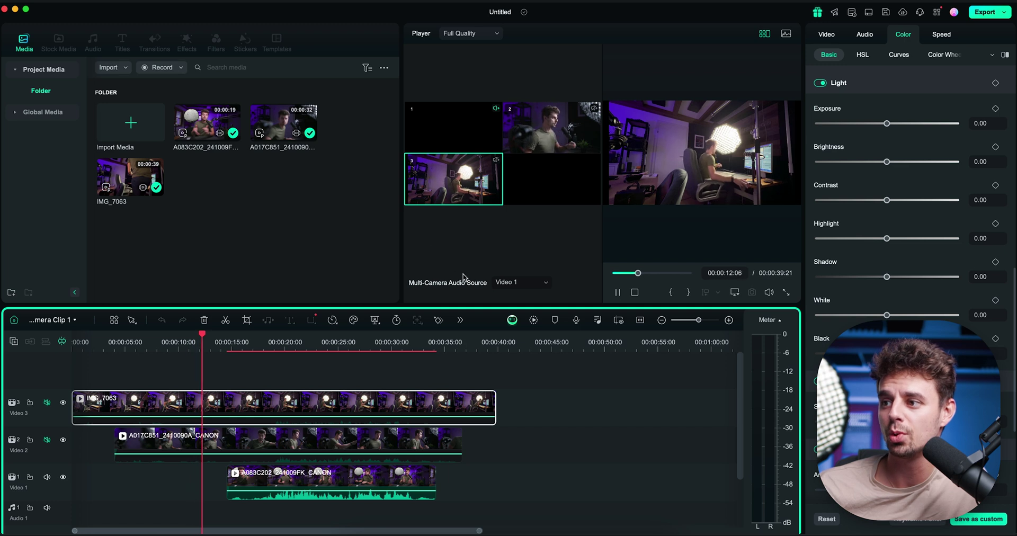
{"action": "key", "text": "space"}
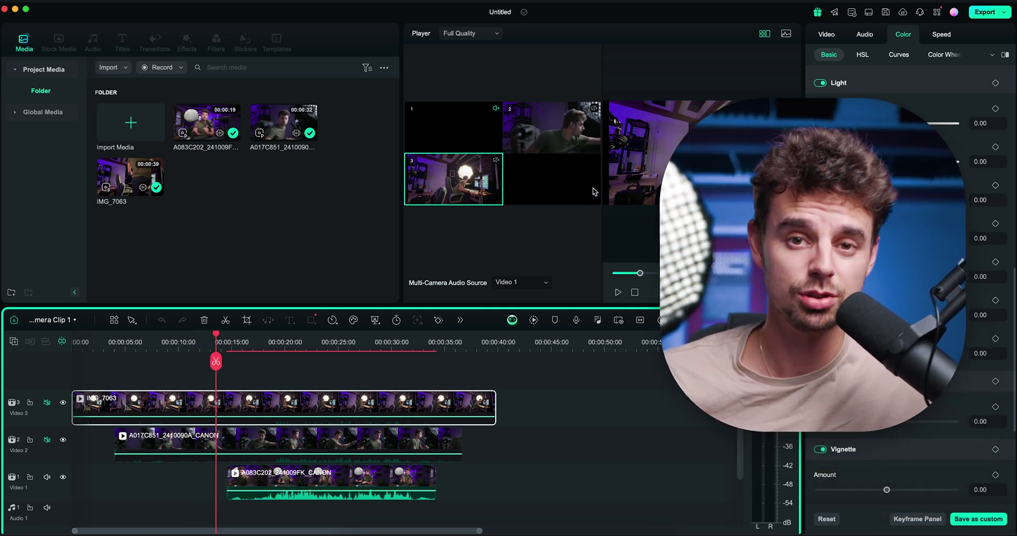